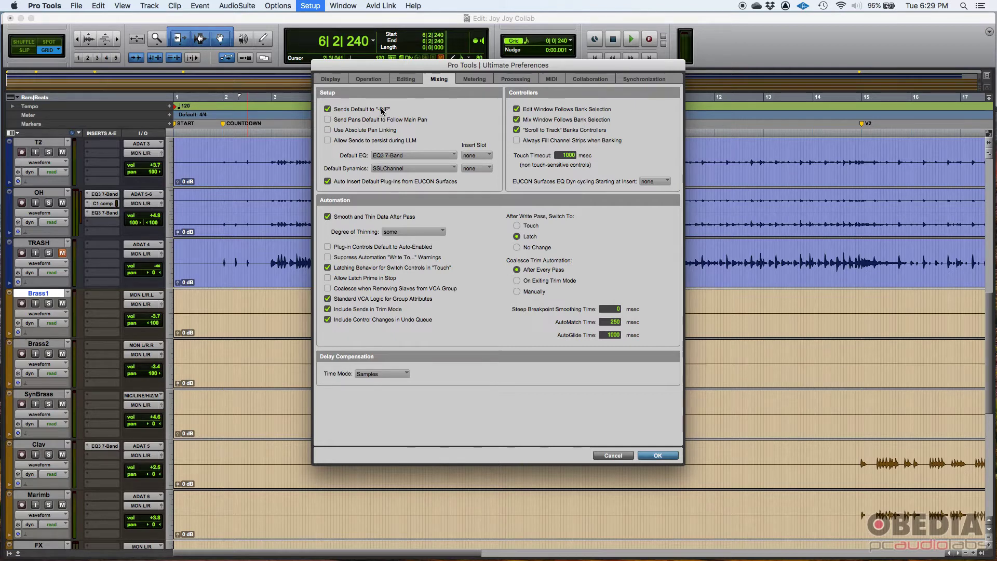
Keep new sends defaulting to -INF and make send pans follow the main pan.
{"action": "left_click", "coordinate": [328, 110]}
{"action": "left_click", "coordinate": [327, 109]}
{"action": "left_click", "coordinate": [328, 120]}
{"action": "left_click", "coordinate": [410, 157]}
Cancel Preferences, then browse the TRASH track's insert plug-in menus and close them without adding one.
{"action": "left_click", "coordinate": [620, 456]}
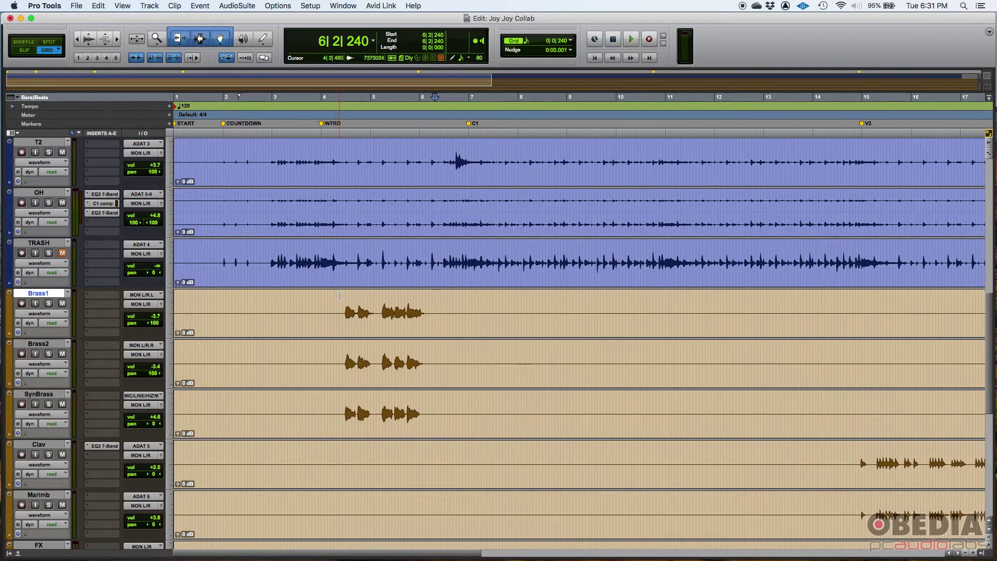
{"action": "left_click", "coordinate": [98, 248]}
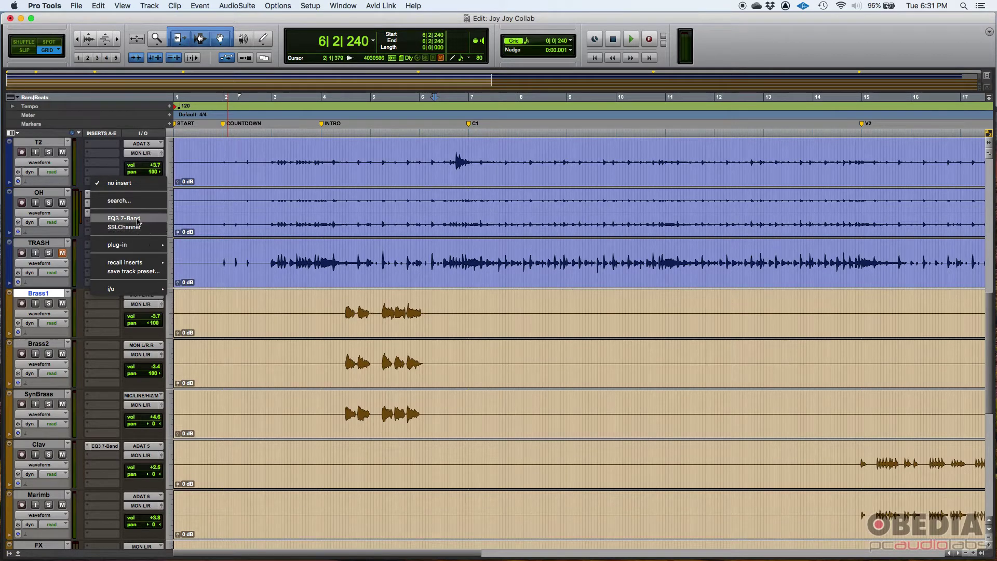
{"action": "mouse_move", "coordinate": [139, 244]}
{"action": "mouse_move", "coordinate": [220, 249]}
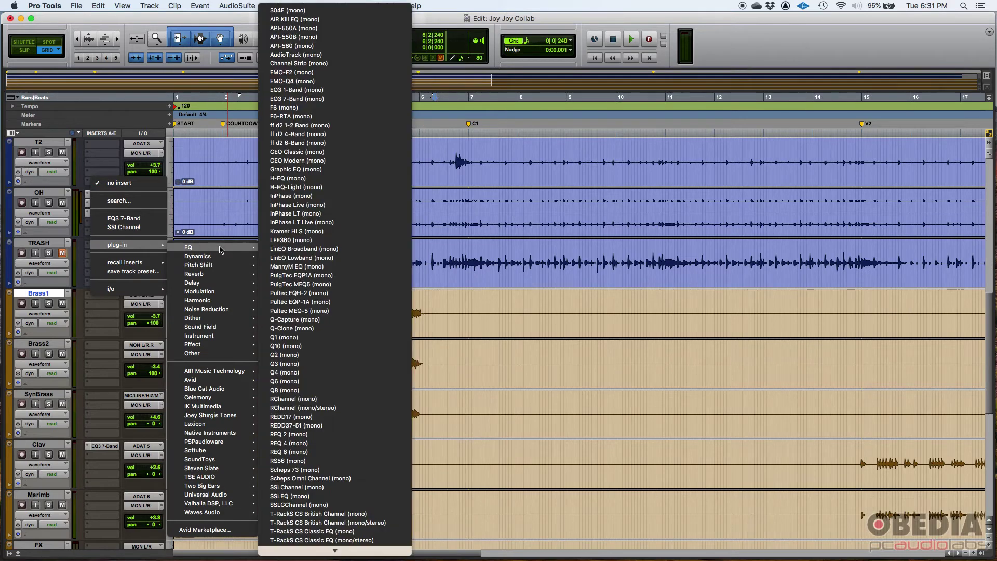
{"action": "mouse_move", "coordinate": [232, 383]}
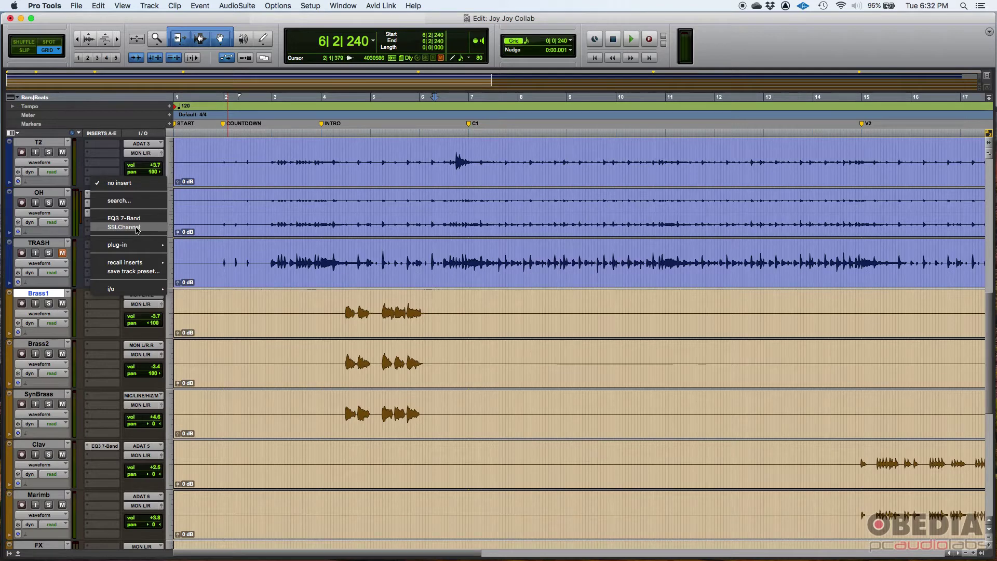
{"action": "left_click", "coordinate": [39, 196]}
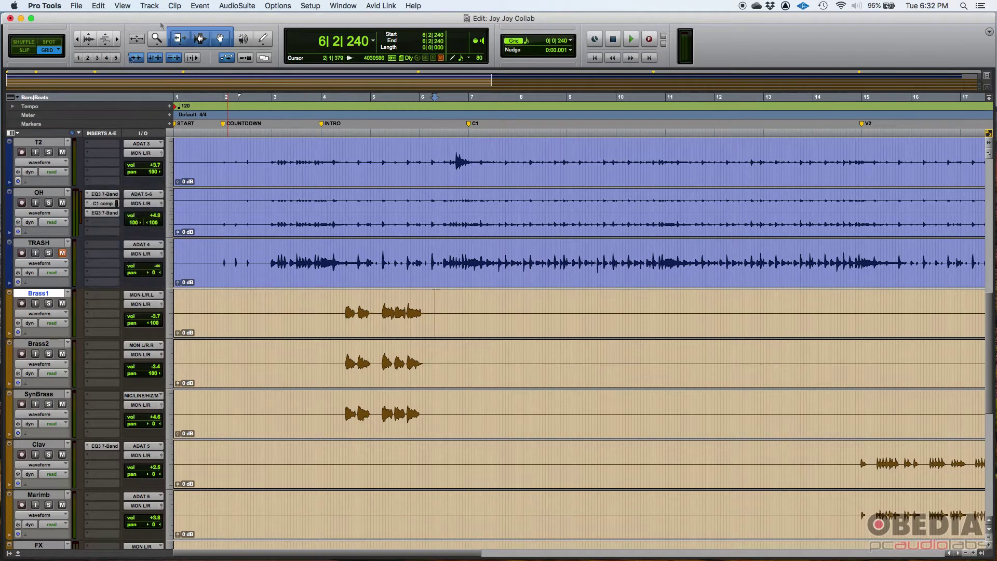
{"action": "left_click", "coordinate": [310, 5]}
{"action": "left_click", "coordinate": [331, 168]}
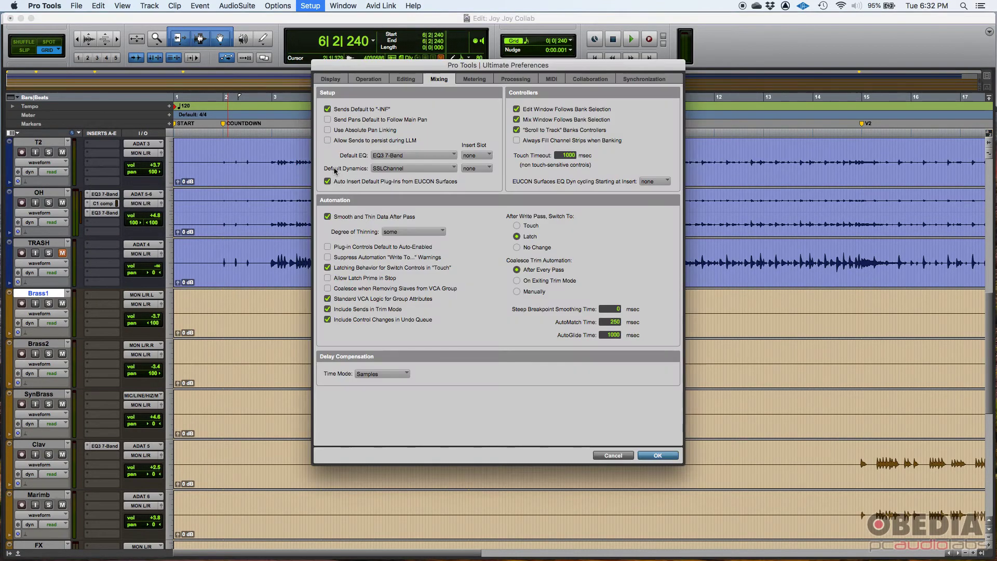
{"action": "left_click", "coordinate": [473, 158]}
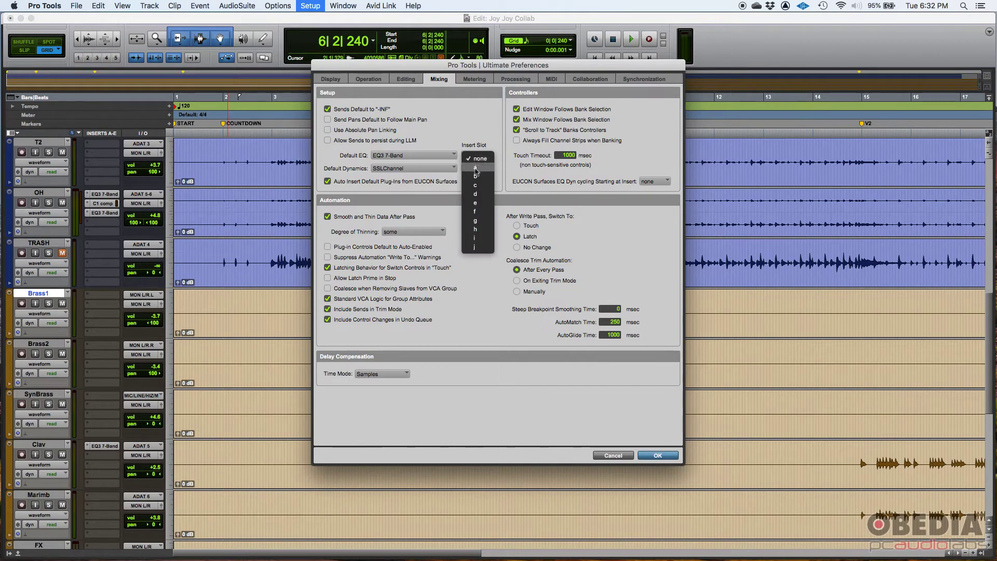
{"action": "left_click", "coordinate": [473, 171]}
{"action": "left_click", "coordinate": [473, 169]}
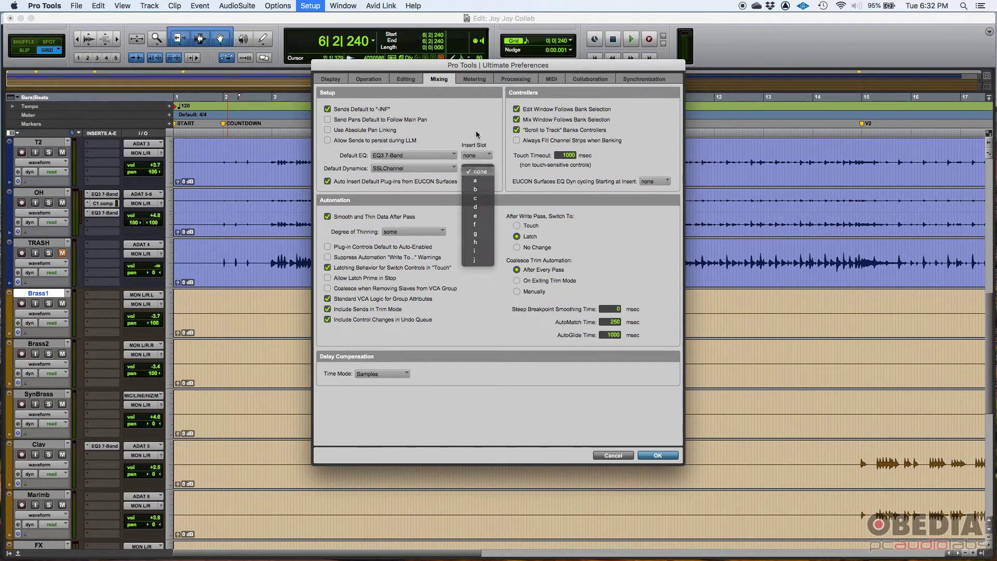
{"action": "left_click", "coordinate": [473, 166]}
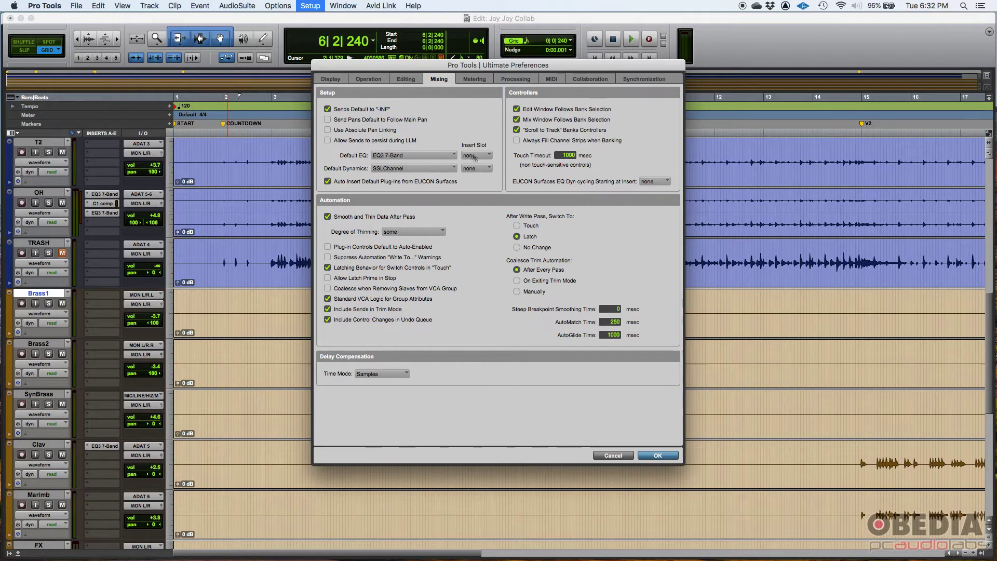
{"action": "left_click", "coordinate": [483, 158]}
{"action": "left_click", "coordinate": [457, 171]}
{"action": "left_click", "coordinate": [472, 169]}
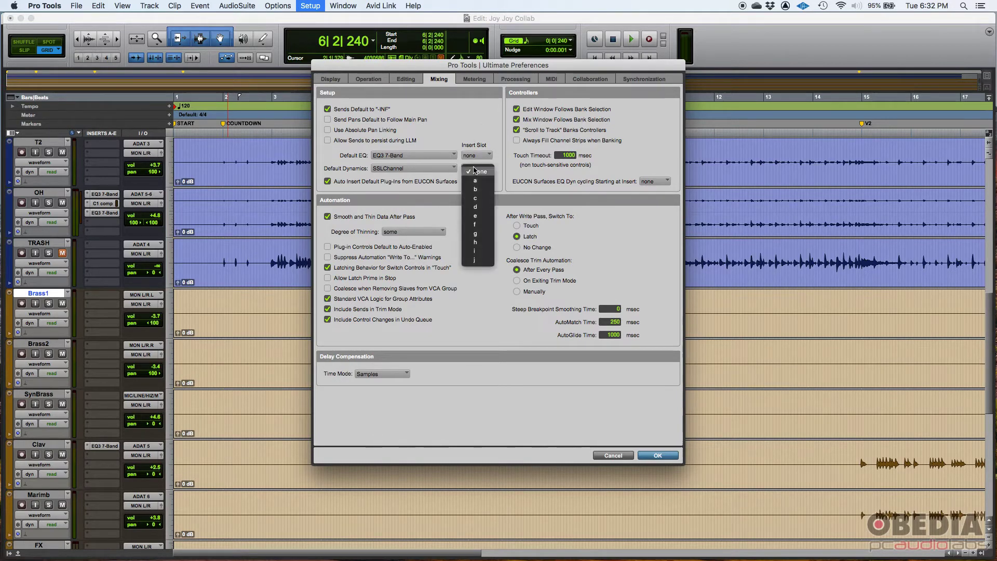
{"action": "left_click", "coordinate": [504, 180]}
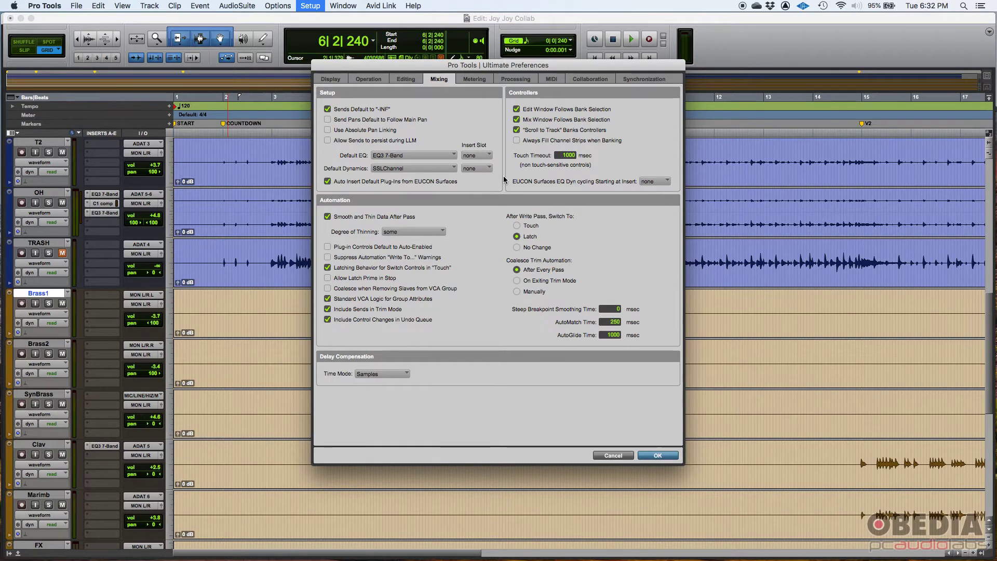
{"action": "left_click", "coordinate": [470, 155]}
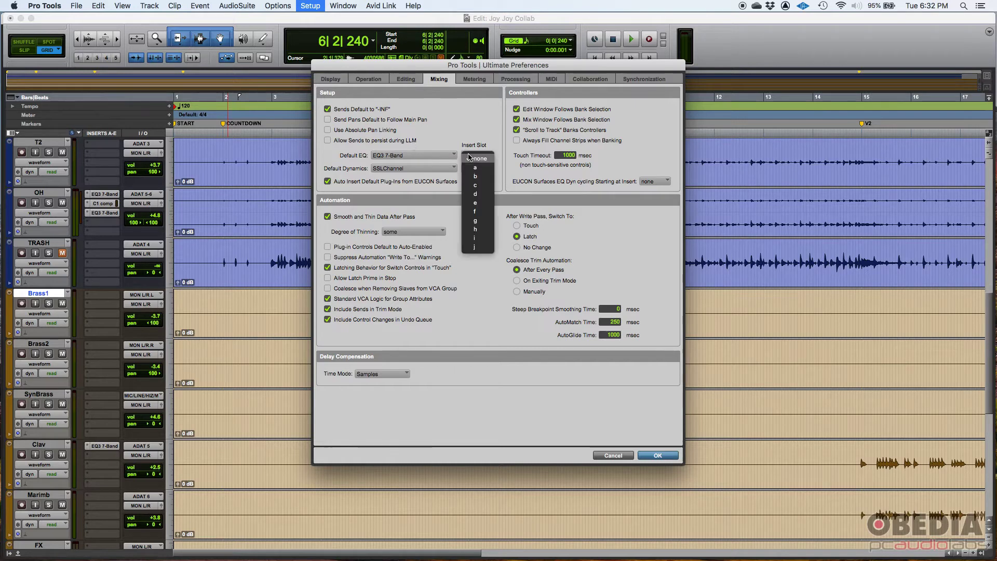
{"action": "left_click", "coordinate": [470, 157]}
{"action": "left_click", "coordinate": [475, 155]}
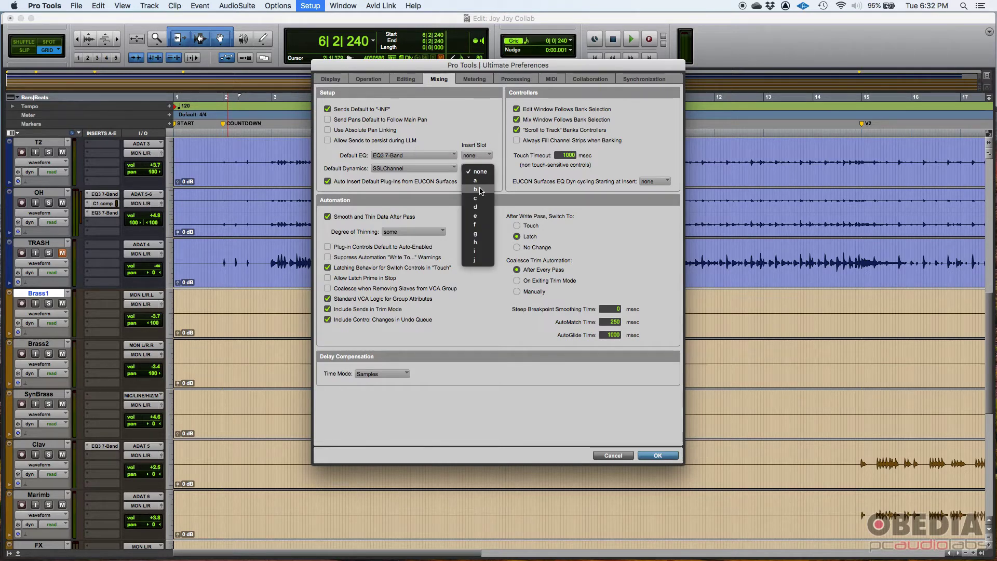
{"action": "left_click", "coordinate": [505, 178]}
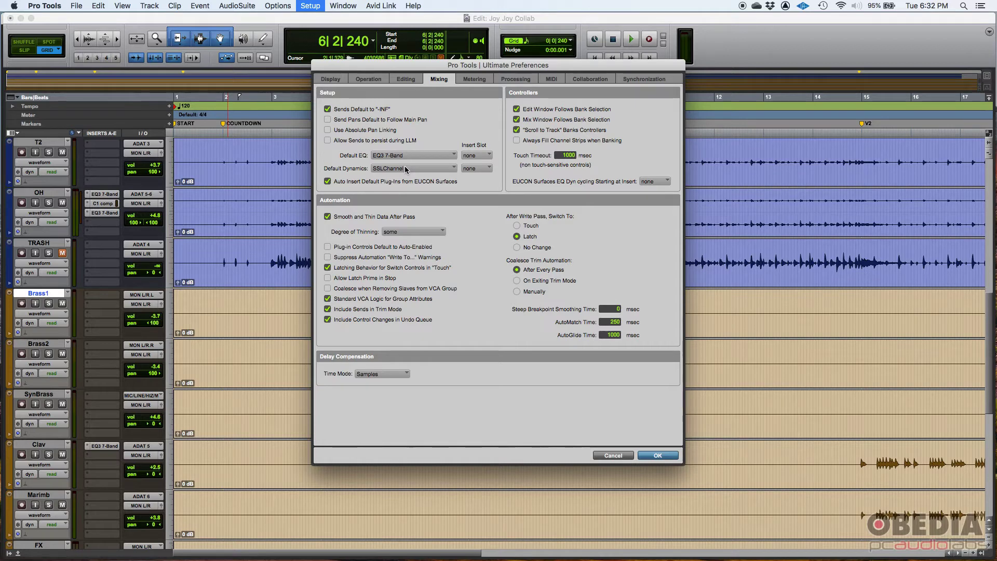
{"action": "left_click", "coordinate": [480, 169]}
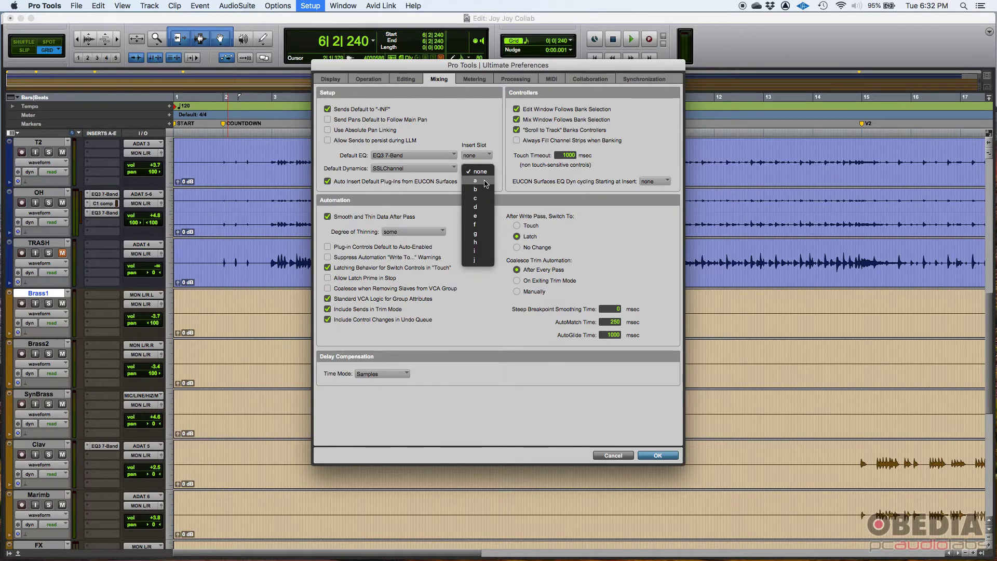
{"action": "left_click", "coordinate": [473, 172]}
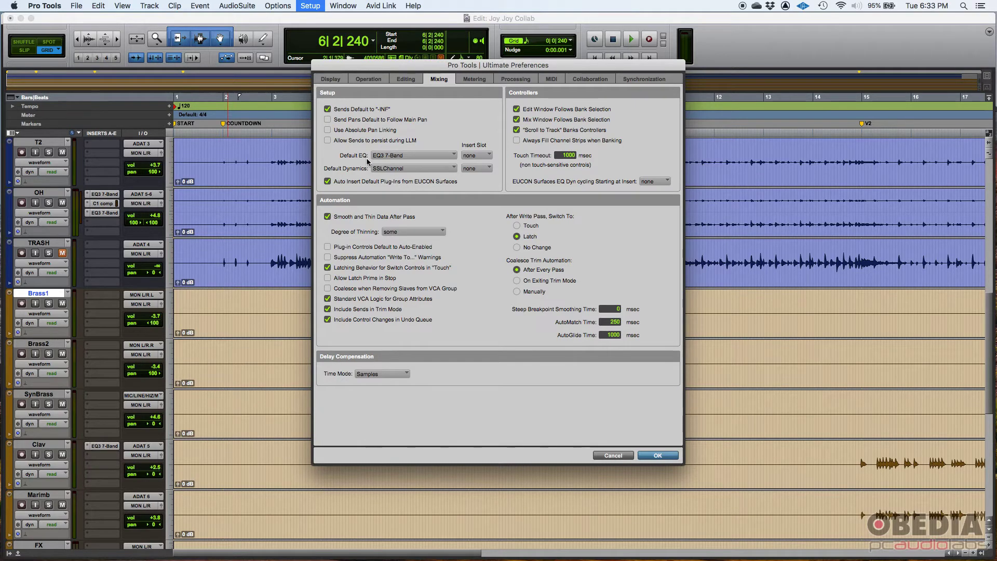
{"action": "left_click", "coordinate": [402, 156]}
{"action": "left_click", "coordinate": [446, 156]}
Set After Write Pass to switch automation to Touch.
{"action": "left_click", "coordinate": [517, 225]}
{"action": "left_click", "coordinate": [517, 236]}
{"action": "left_click", "coordinate": [516, 226]}
{"action": "left_click", "coordinate": [397, 378]}
{"action": "left_click", "coordinate": [377, 374]}
Drag the Preferences window down a little by its title bar.
{"action": "left_click_drag", "start_coordinate": [505, 65], "coordinate": [508, 98]}
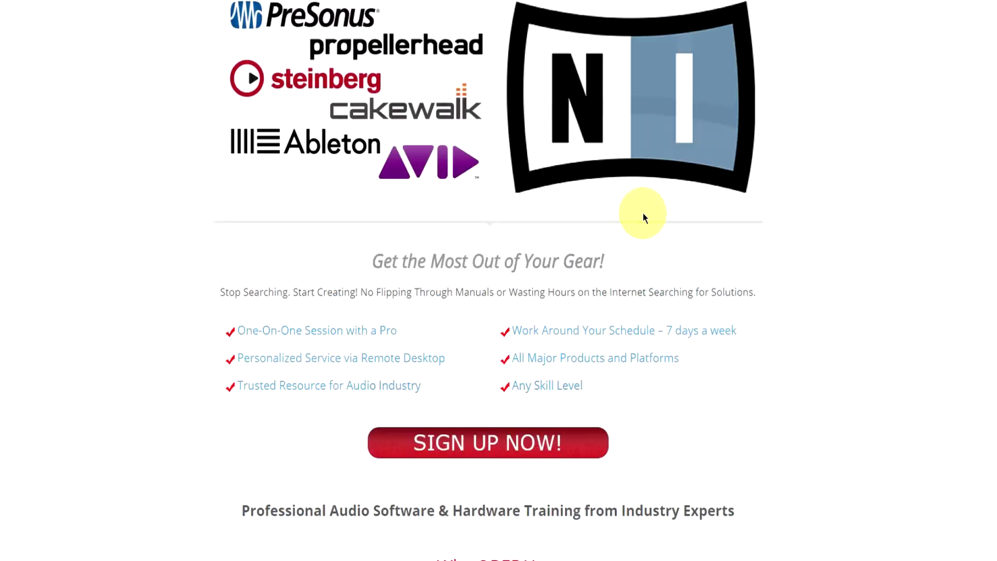
Scroll down to Rates and Services and open the Get Started form via SIGN UP NOW.
{"action": "scroll", "coordinate": [643, 213], "scroll_direction": "down", "scroll_amount": 15}
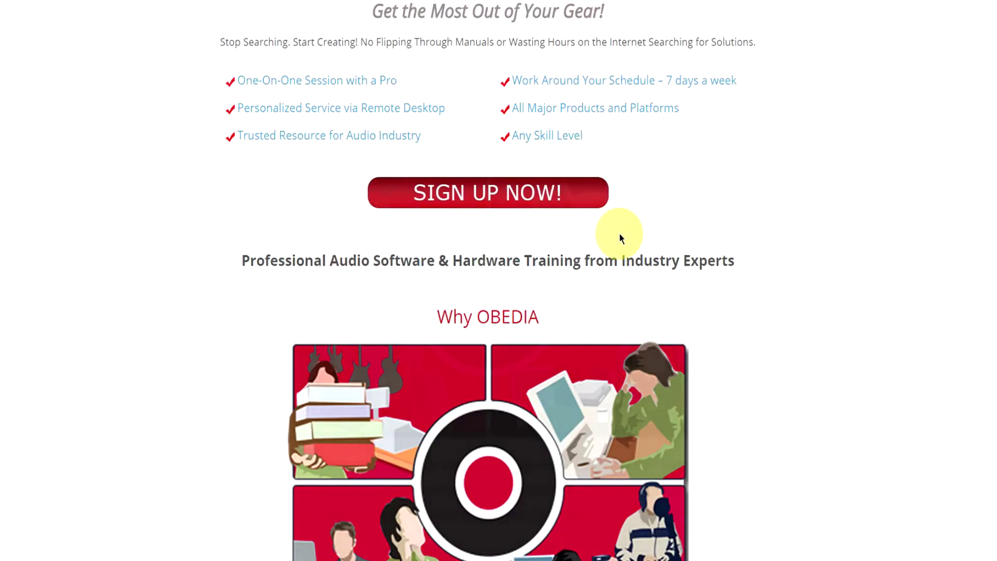
{"action": "scroll", "coordinate": [592, 252], "scroll_direction": "down", "scroll_amount": 15}
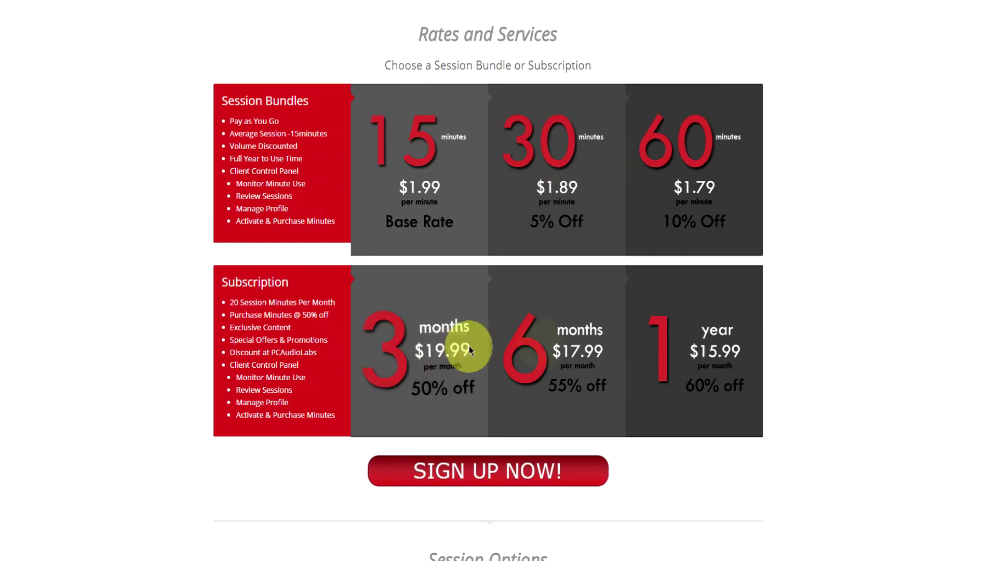
{"action": "scroll", "coordinate": [602, 359], "scroll_direction": "down", "scroll_amount": 3}
{"action": "left_click", "coordinate": [500, 345]}
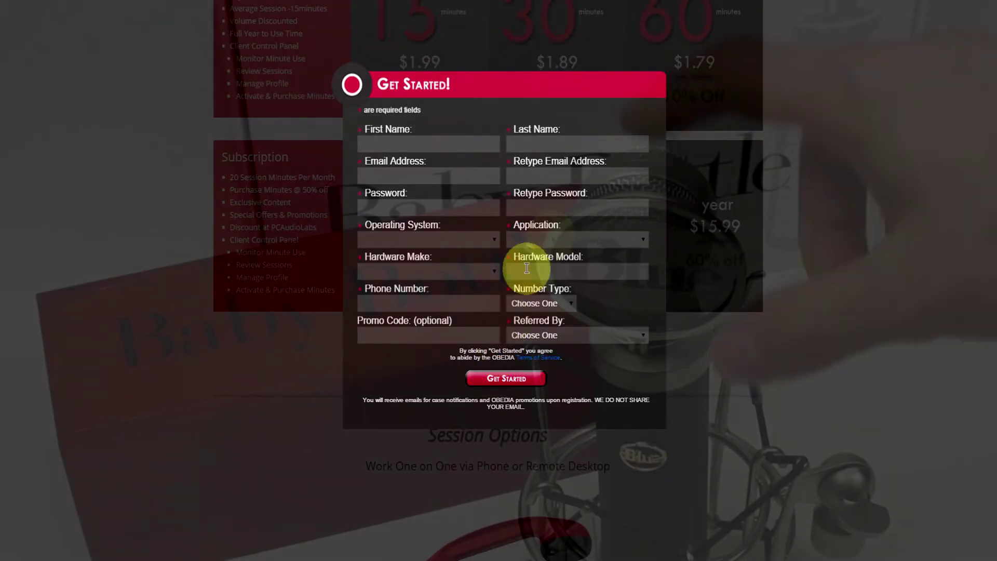